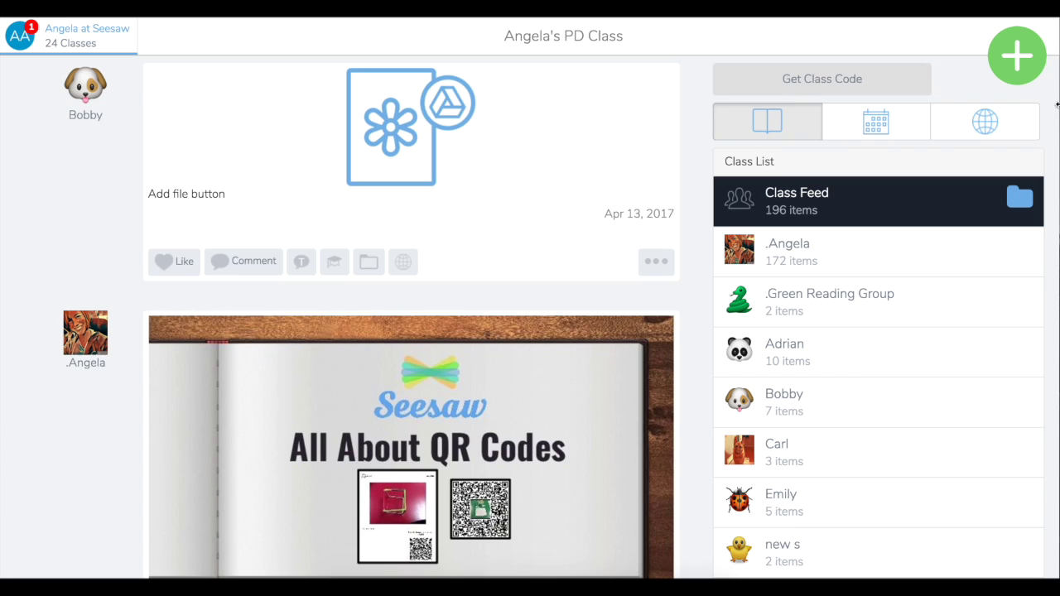
Step: Start a new Add File item and open the Google Drive file picker
{"action": "left_click", "coordinate": [1024, 66]}
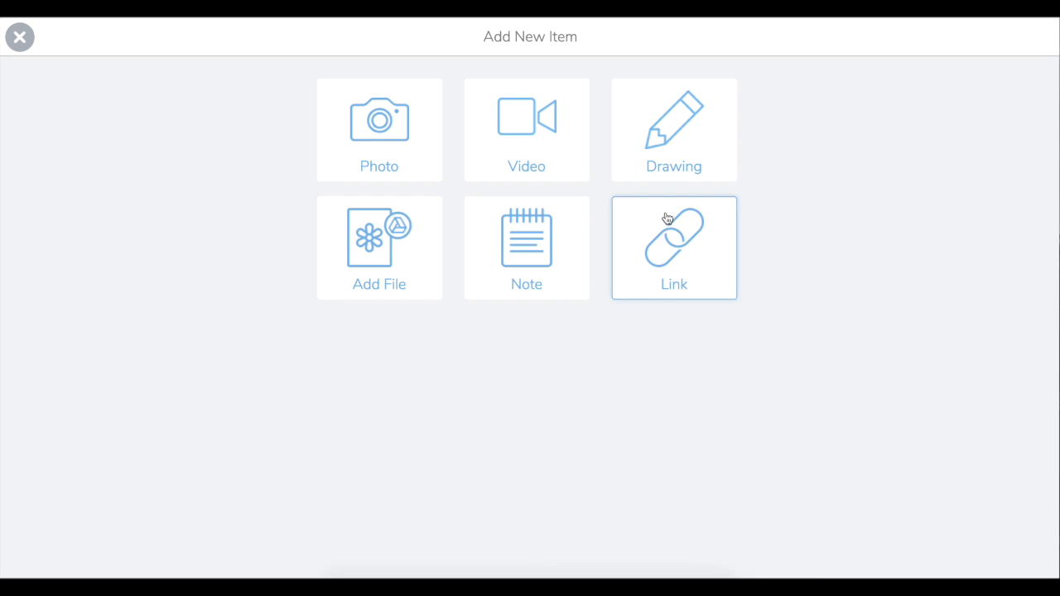
{"action": "left_click", "coordinate": [398, 249]}
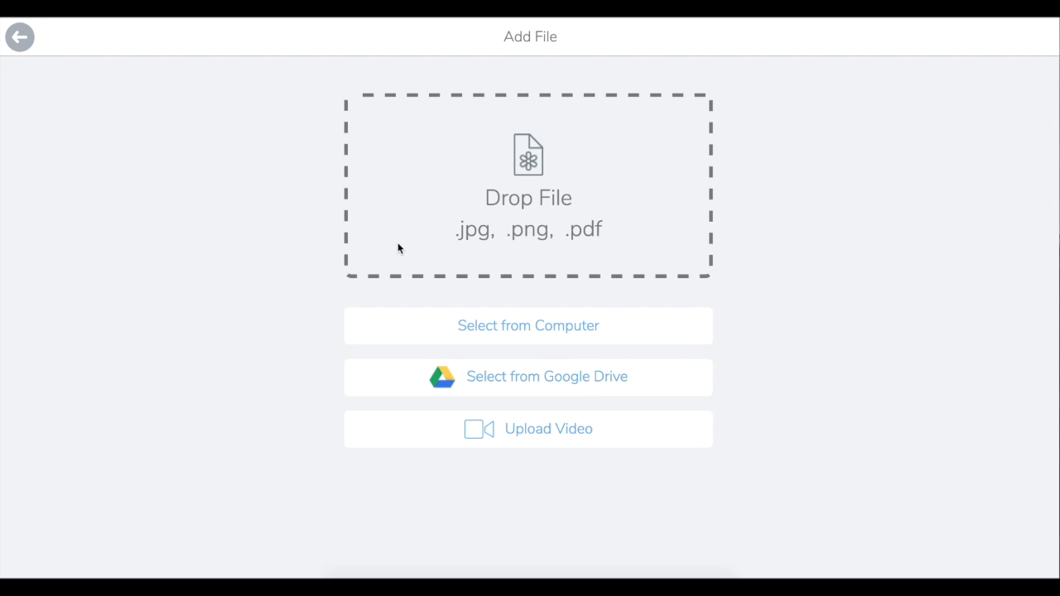
{"action": "left_click", "coordinate": [429, 388]}
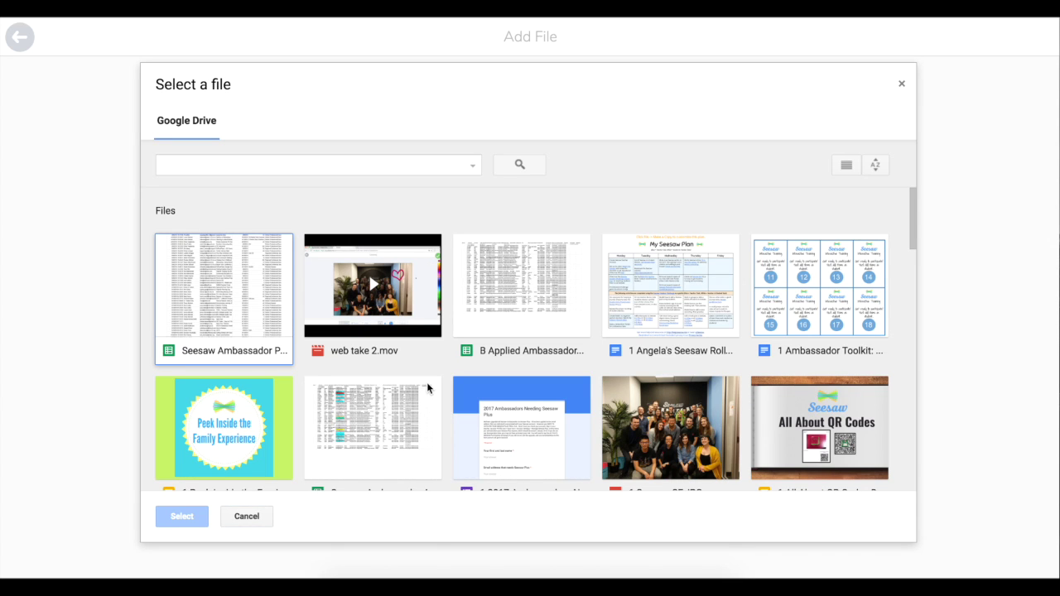
Step: Find the Seesaw Roll Out Calendar document in Google Drive and upload it
{"action": "scroll", "coordinate": [427, 382], "scroll_direction": "down", "scroll_amount": 2}
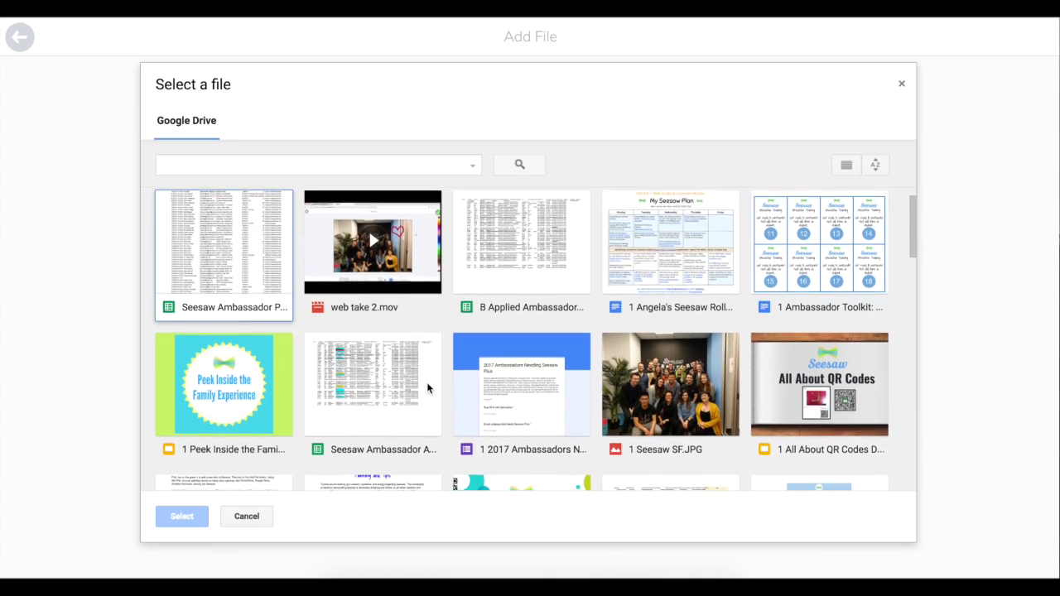
{"action": "scroll", "coordinate": [426, 382], "scroll_direction": "down", "scroll_amount": 1}
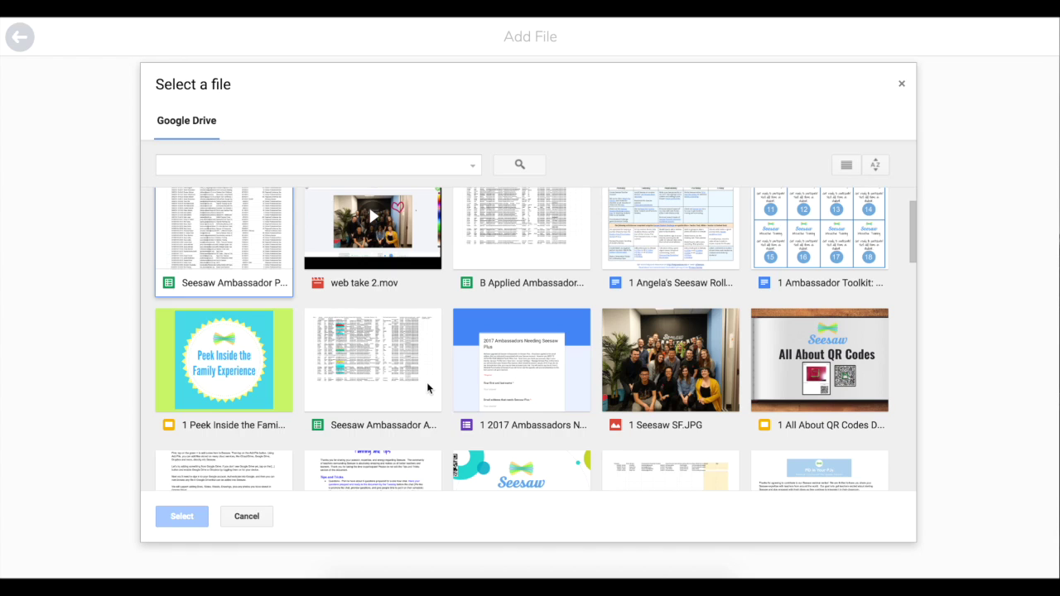
{"action": "scroll", "coordinate": [427, 382], "scroll_direction": "up", "scroll_amount": 2}
{"action": "scroll", "coordinate": [426, 381], "scroll_direction": "down", "scroll_amount": 1}
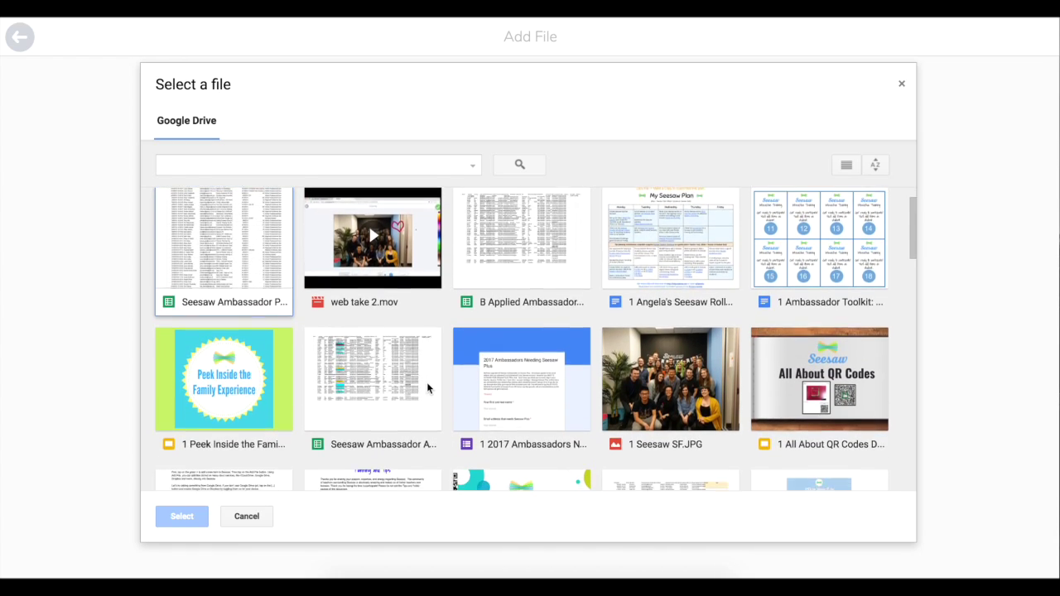
{"action": "scroll", "coordinate": [427, 382], "scroll_direction": "down", "scroll_amount": 1}
{"action": "scroll", "coordinate": [426, 381], "scroll_direction": "down", "scroll_amount": 1}
{"action": "scroll", "coordinate": [426, 382], "scroll_direction": "up", "scroll_amount": 2}
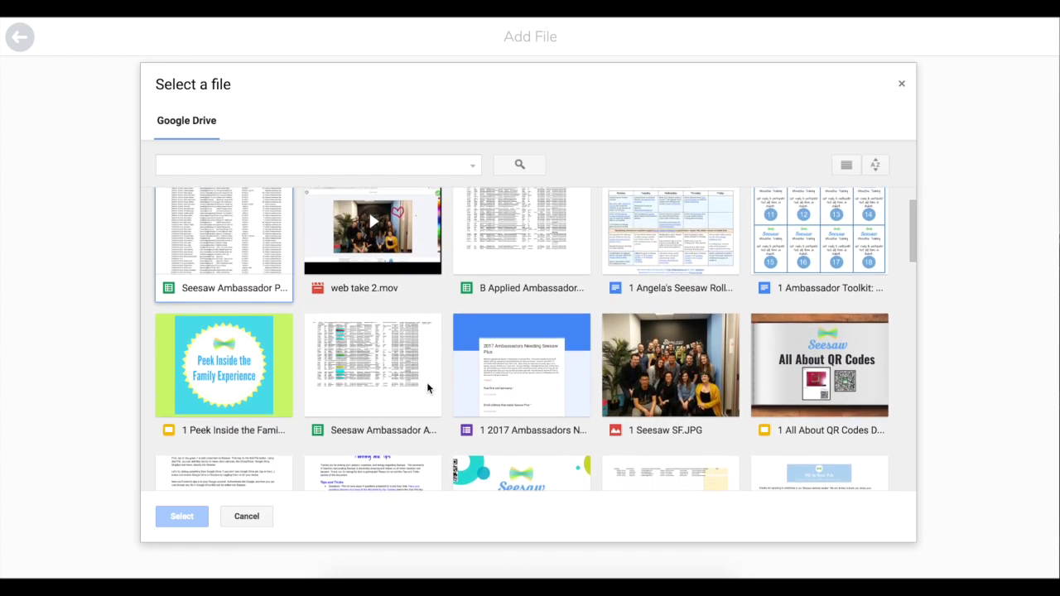
{"action": "scroll", "coordinate": [427, 381], "scroll_direction": "up", "scroll_amount": 1}
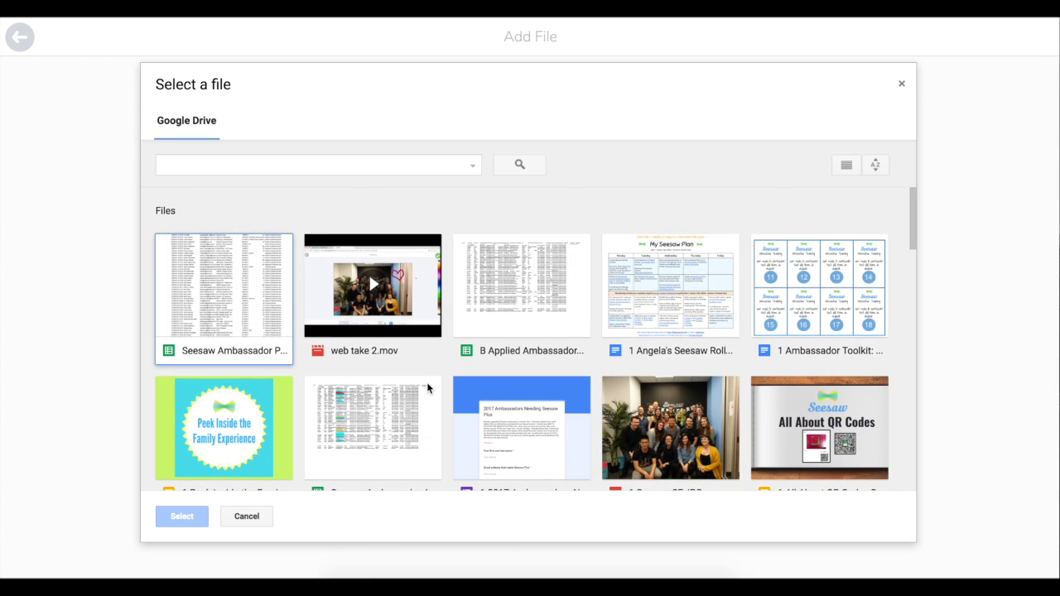
{"action": "double_click", "coordinate": [613, 327]}
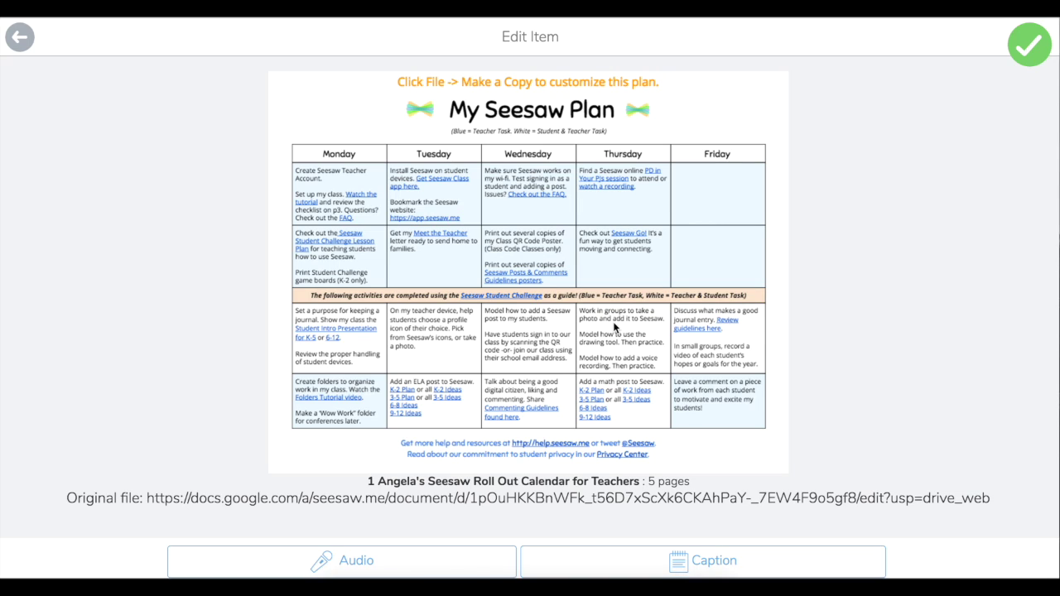
Step: Record a roughly 4-second voice note and attach it to the Roll Out Calendar item
{"action": "left_click", "coordinate": [368, 562]}
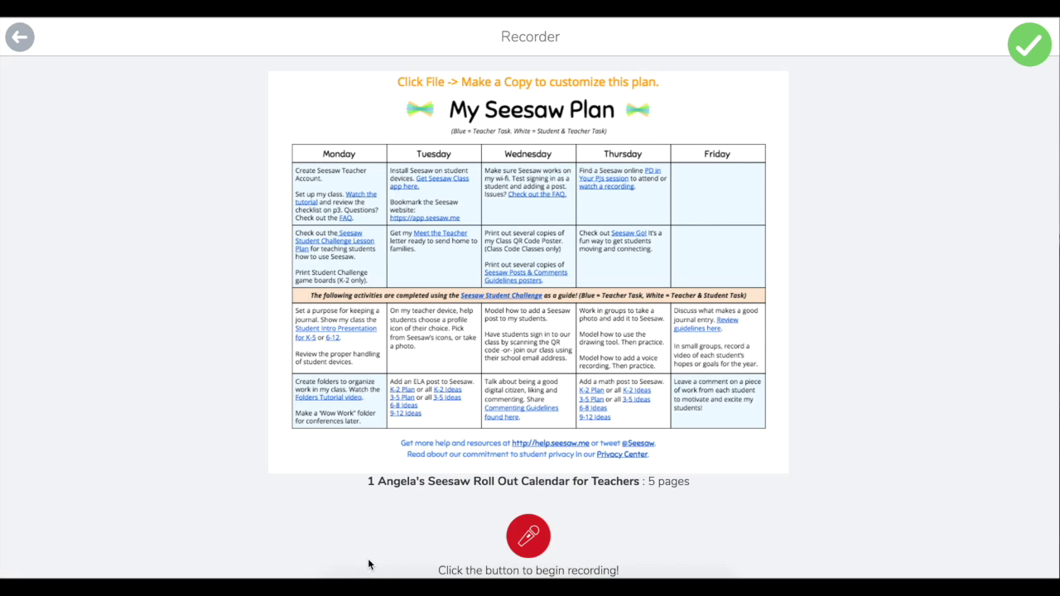
{"action": "left_click", "coordinate": [526, 536]}
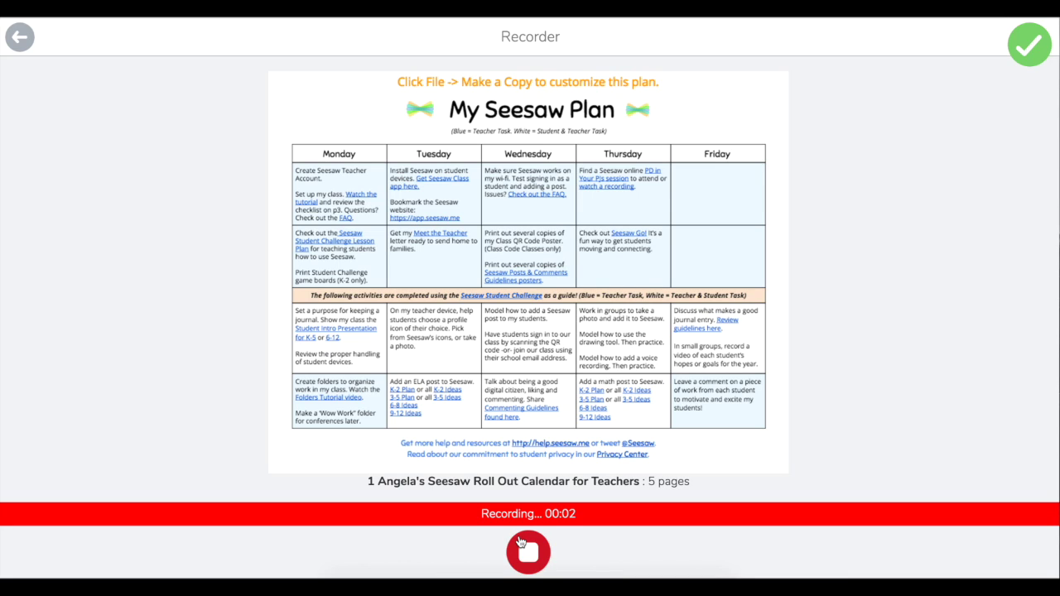
{"action": "left_click", "coordinate": [532, 558]}
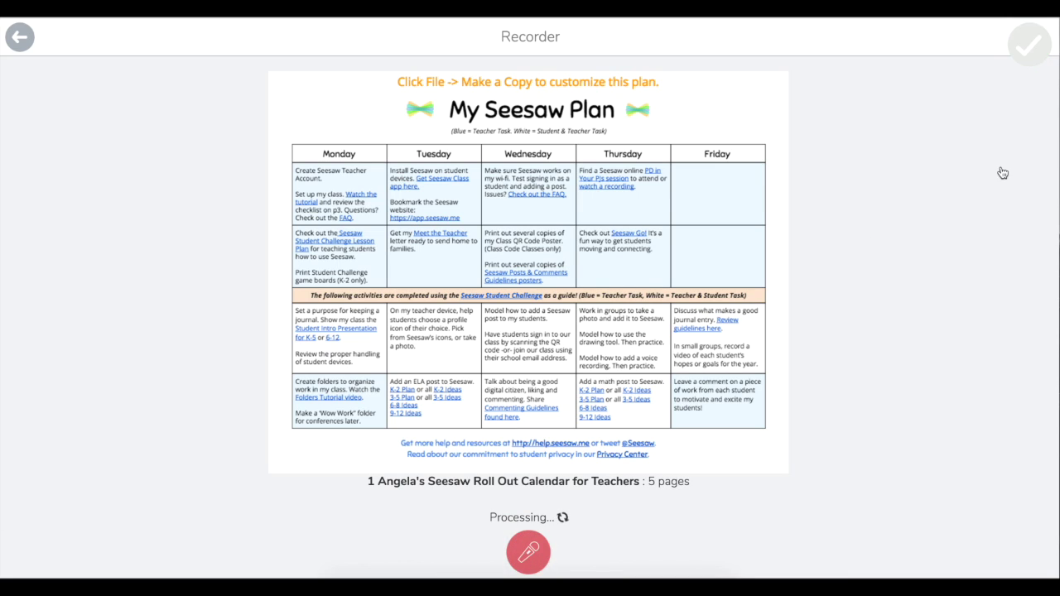
{"action": "left_click", "coordinate": [1031, 48]}
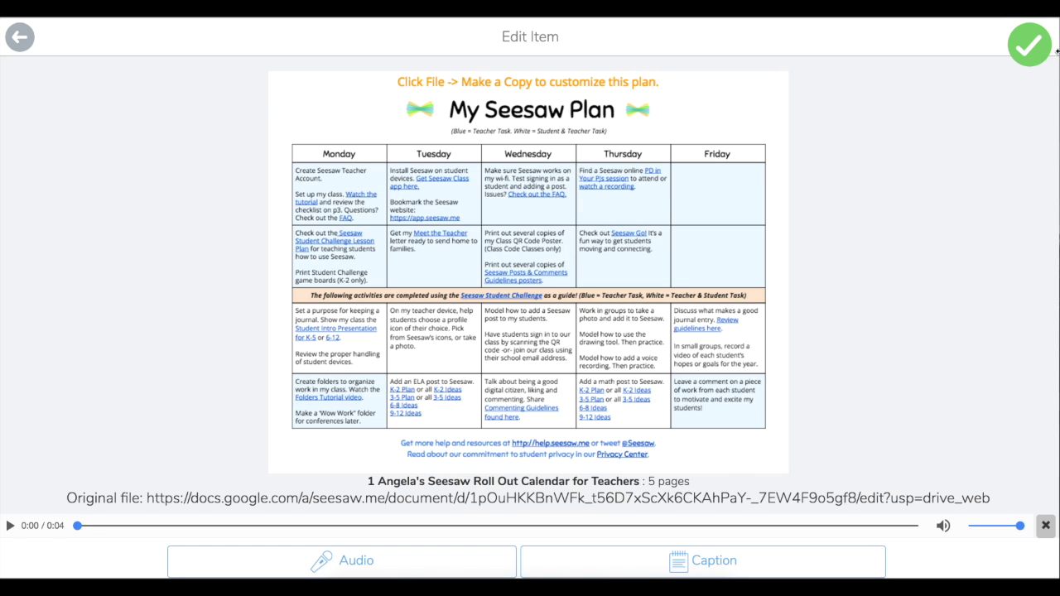
Step: Post the calendar PDF with its voice note to the first student's journal
{"action": "left_click", "coordinate": [1035, 46]}
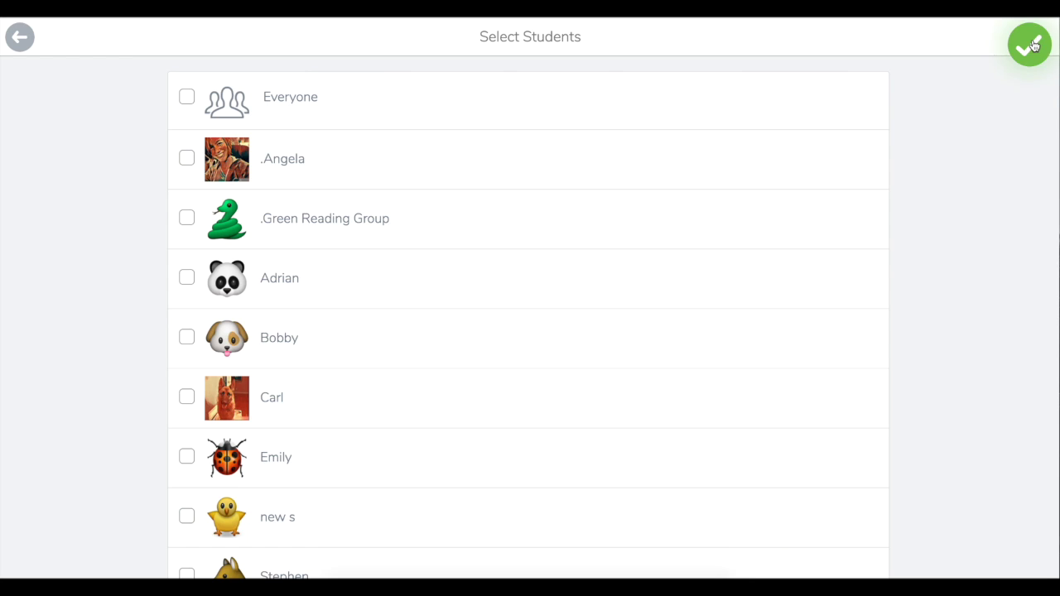
{"action": "left_click", "coordinate": [804, 179]}
{"action": "left_click", "coordinate": [1035, 51]}
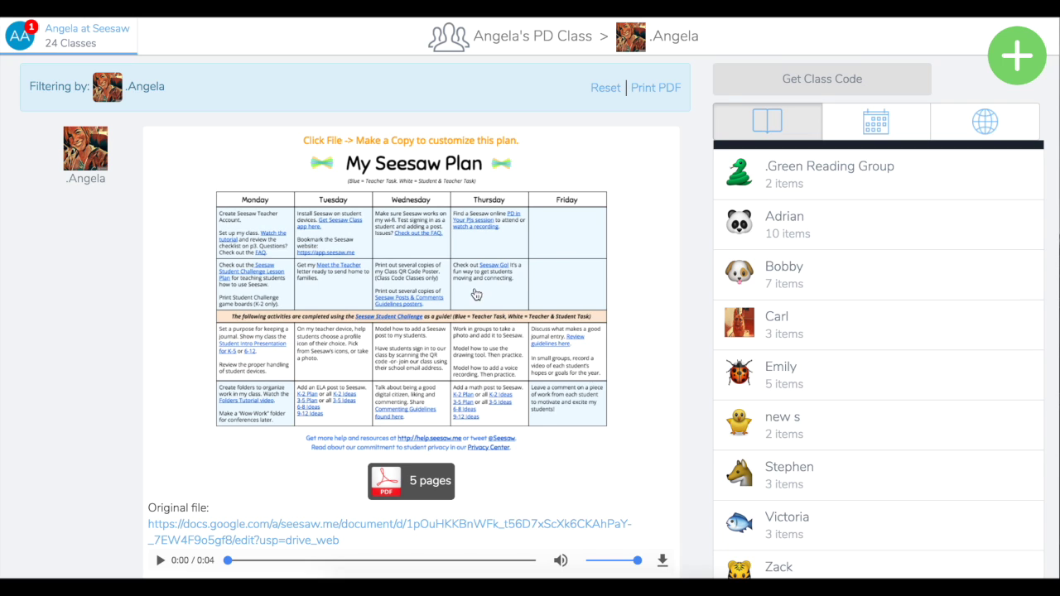
{"action": "scroll", "coordinate": [444, 311], "scroll_direction": "down", "scroll_amount": 1}
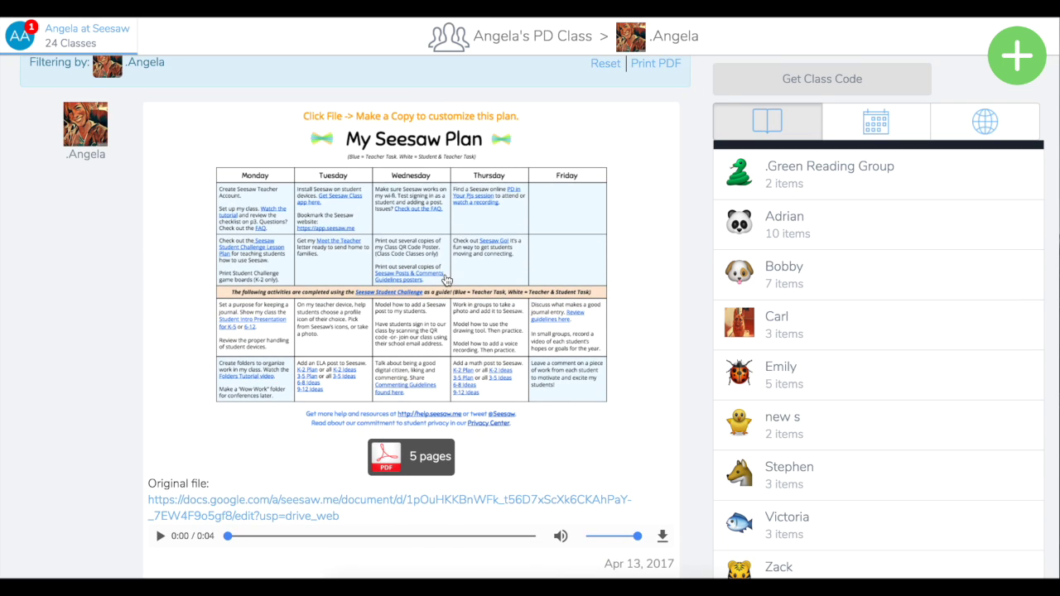
{"action": "left_click", "coordinate": [445, 279]}
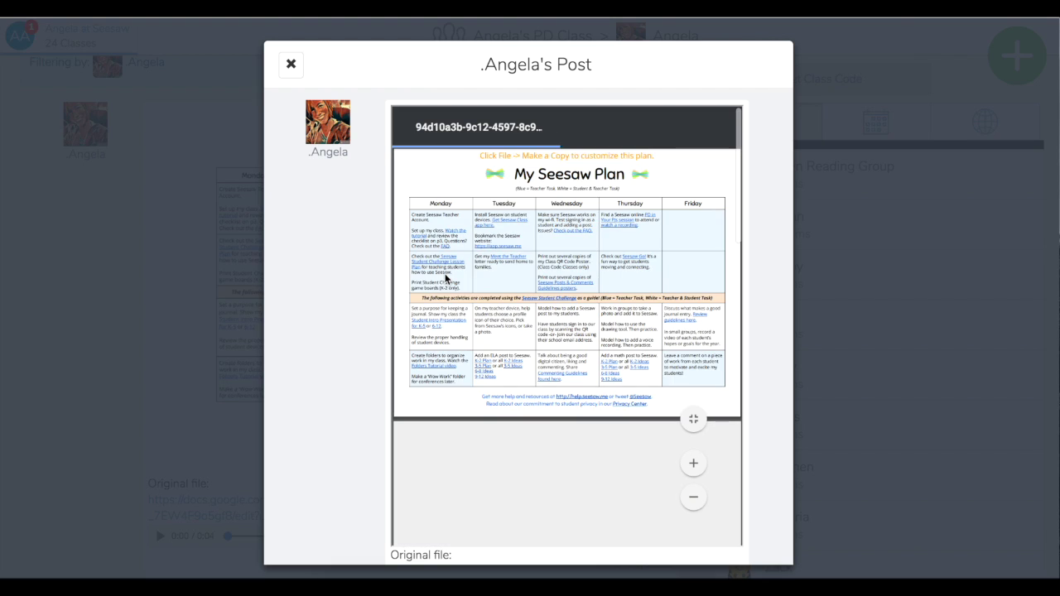
{"action": "scroll", "coordinate": [573, 319], "scroll_direction": "down", "scroll_amount": 2}
{"action": "scroll", "coordinate": [573, 319], "scroll_direction": "down", "scroll_amount": 1}
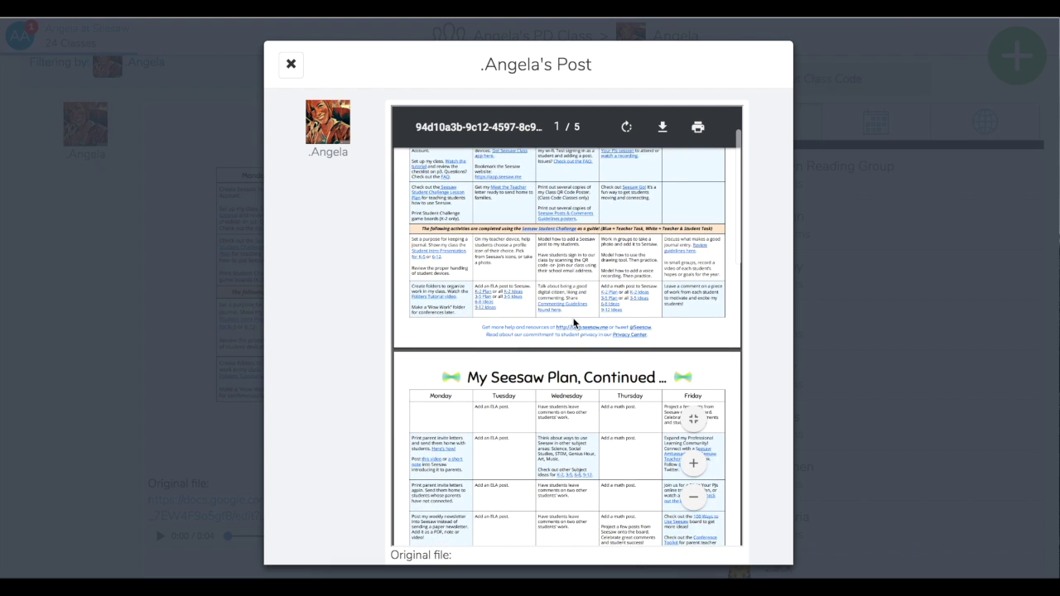
{"action": "scroll", "coordinate": [573, 319], "scroll_direction": "down", "scroll_amount": 1}
{"action": "scroll", "coordinate": [573, 319], "scroll_direction": "down", "scroll_amount": 3}
{"action": "scroll", "coordinate": [573, 318], "scroll_direction": "down", "scroll_amount": 2}
{"action": "scroll", "coordinate": [573, 319], "scroll_direction": "down", "scroll_amount": 2}
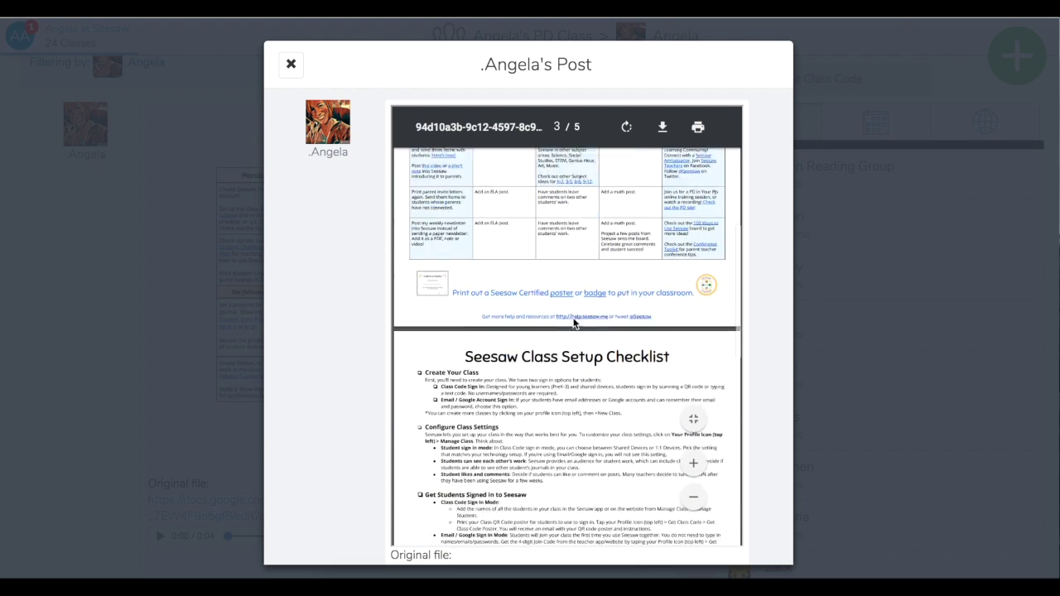
{"action": "scroll", "coordinate": [573, 319], "scroll_direction": "down", "scroll_amount": 5}
{"action": "scroll", "coordinate": [572, 319], "scroll_direction": "down", "scroll_amount": 4}
{"action": "scroll", "coordinate": [573, 318], "scroll_direction": "down", "scroll_amount": 3}
{"action": "scroll", "coordinate": [573, 319], "scroll_direction": "down", "scroll_amount": 3}
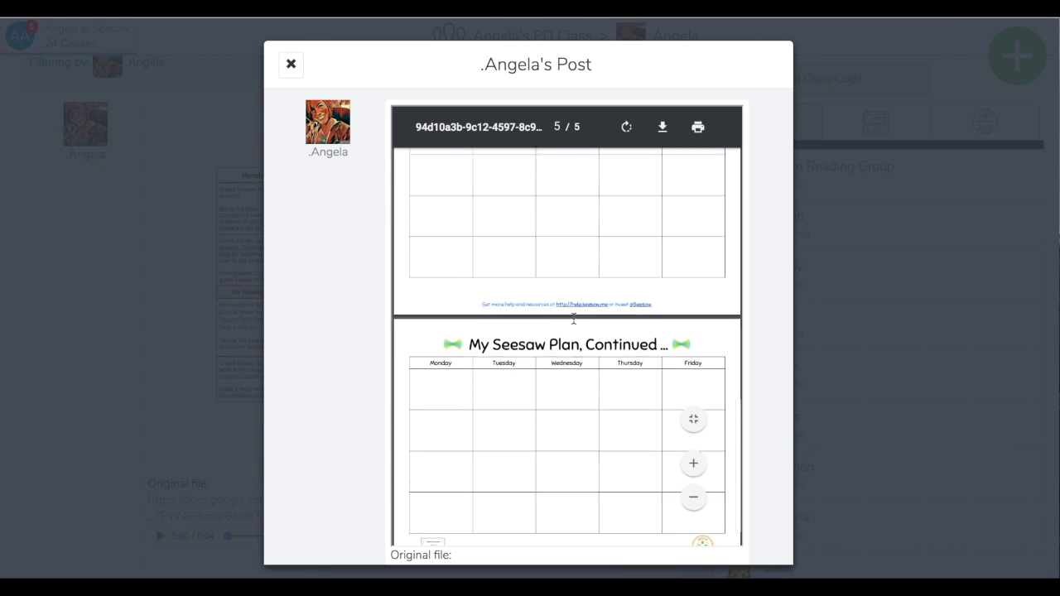
{"action": "scroll", "coordinate": [573, 318], "scroll_direction": "down", "scroll_amount": 1}
{"action": "scroll", "coordinate": [573, 319], "scroll_direction": "up", "scroll_amount": 10}
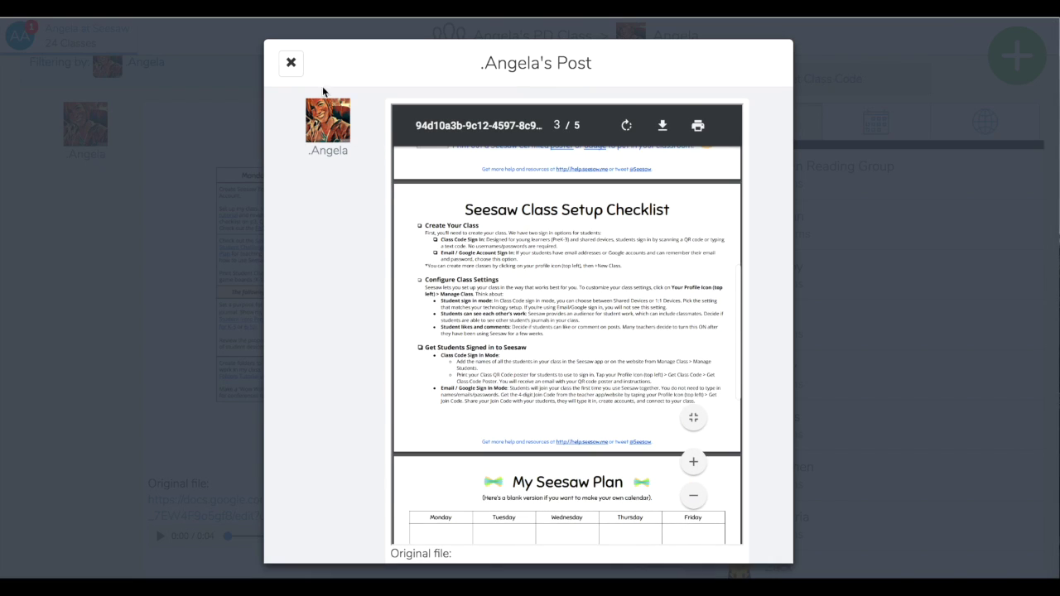
{"action": "left_click", "coordinate": [290, 63]}
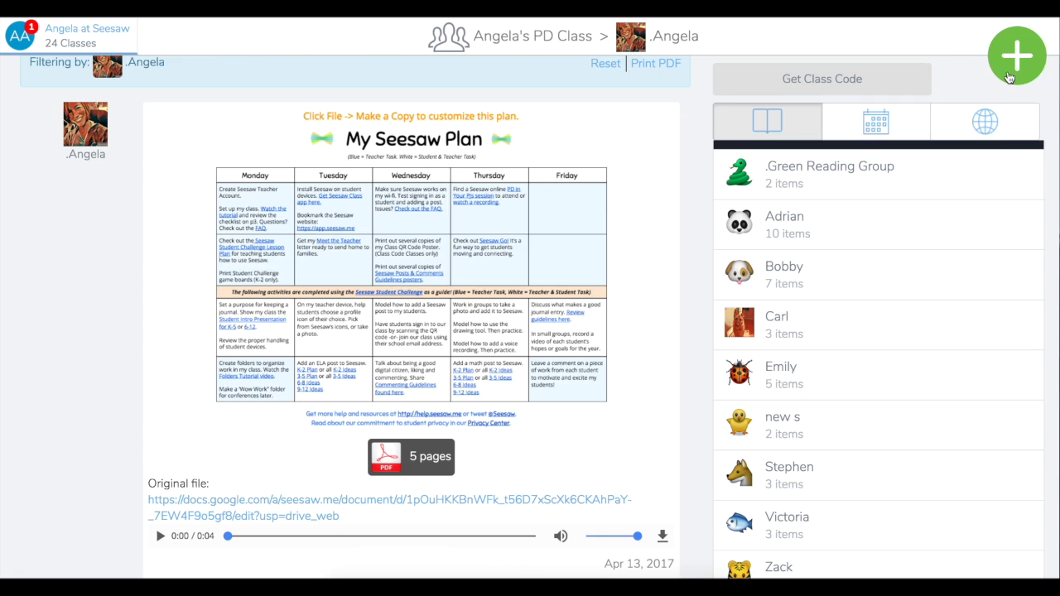
Step: Upload the Peek Inside the Family Experience slides from Google Drive as a new item
{"action": "left_click", "coordinate": [1006, 74]}
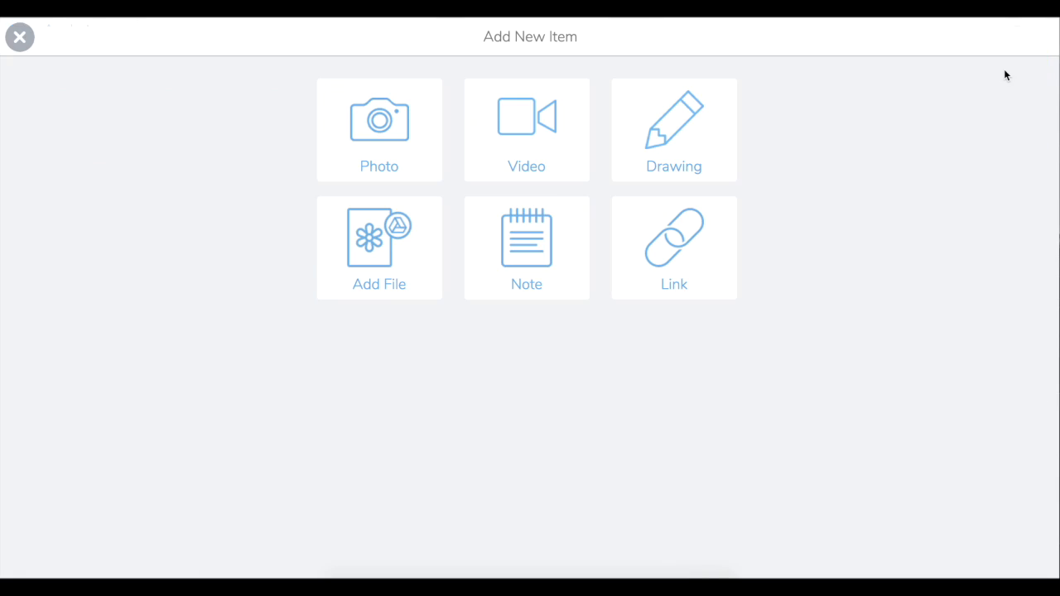
{"action": "left_click", "coordinate": [401, 238]}
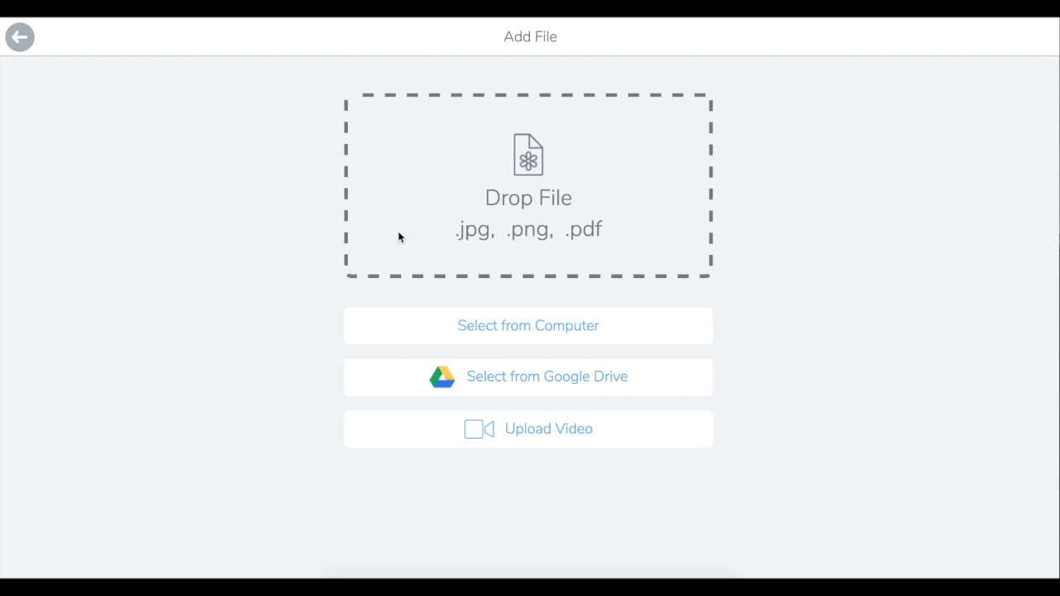
{"action": "left_click", "coordinate": [501, 387]}
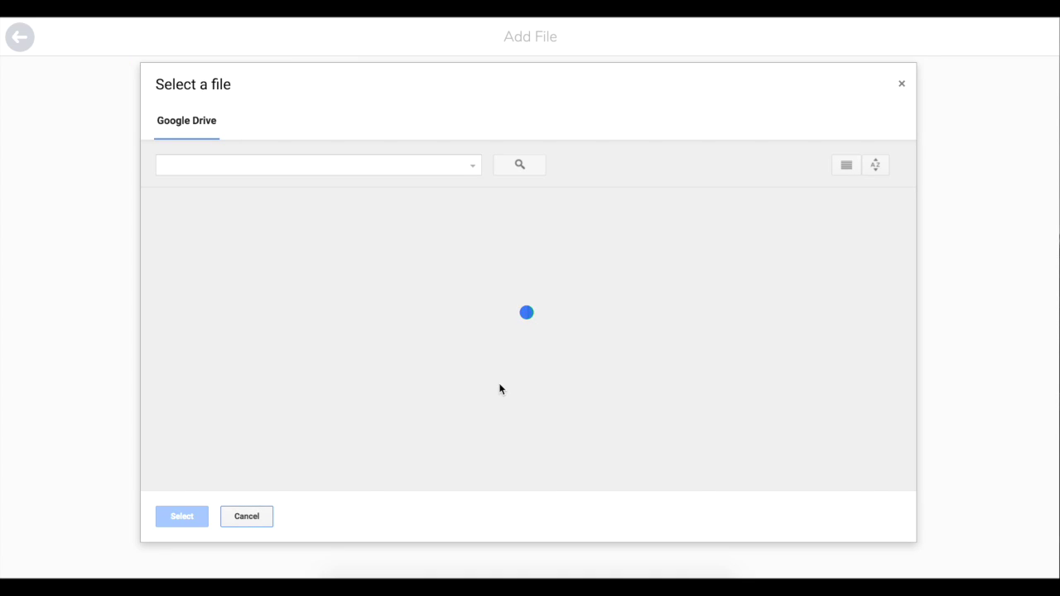
{"action": "scroll", "coordinate": [252, 419], "scroll_direction": "down", "scroll_amount": 1}
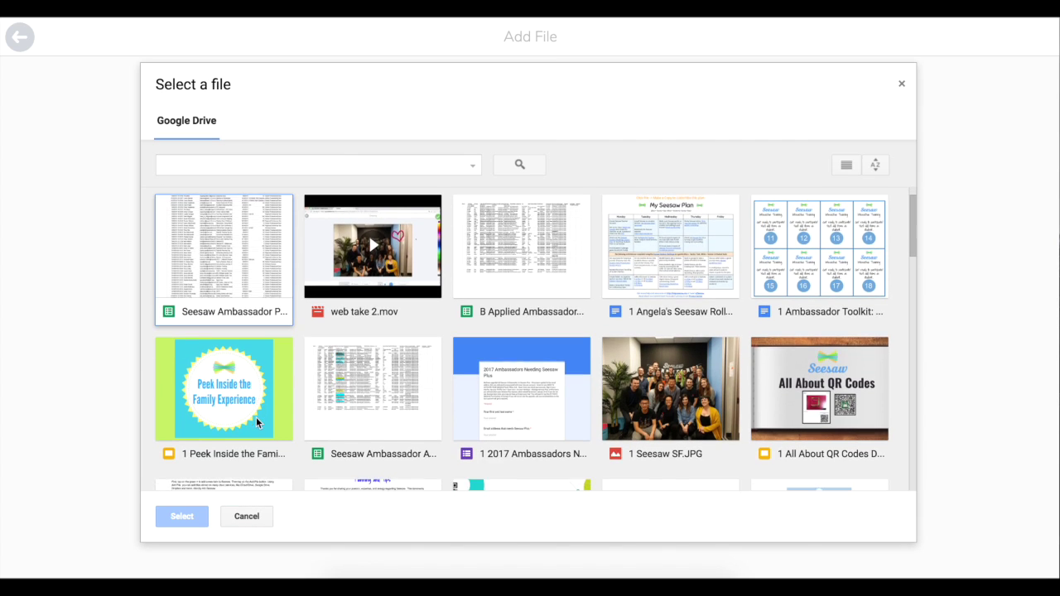
{"action": "double_click", "coordinate": [249, 391]}
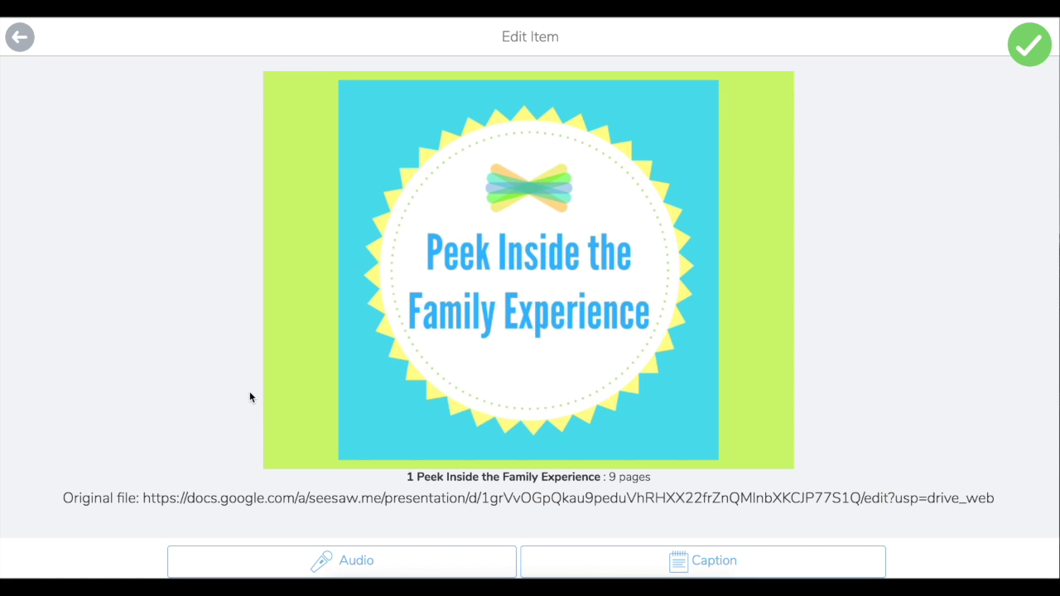
Step: Post the Peek Inside the Family Experience slides to the student's journal
{"action": "left_click", "coordinate": [1029, 45]}
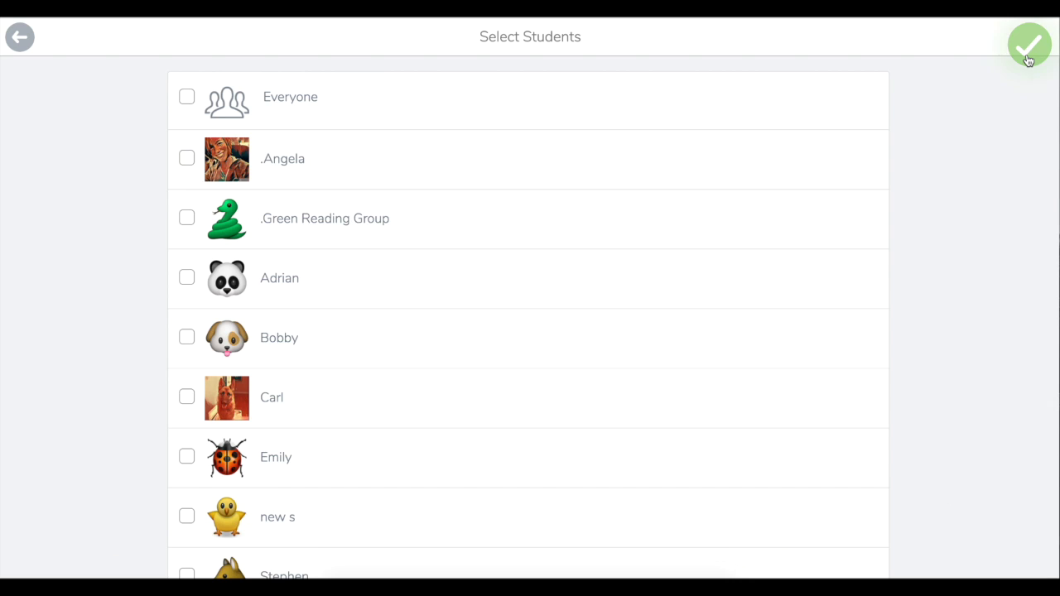
{"action": "left_click", "coordinate": [302, 174]}
{"action": "left_click", "coordinate": [1029, 50]}
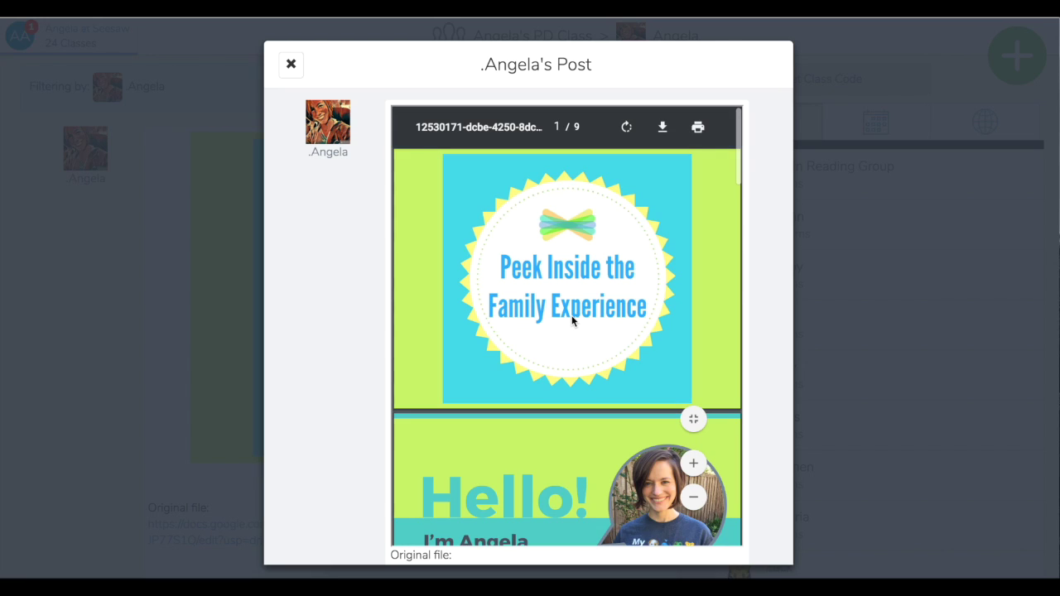
Step: Scroll through all 9 pages of the posted slides, then close the preview
{"action": "scroll", "coordinate": [571, 320], "scroll_direction": "down", "scroll_amount": 1}
{"action": "scroll", "coordinate": [571, 320], "scroll_direction": "down", "scroll_amount": 3}
{"action": "scroll", "coordinate": [571, 321], "scroll_direction": "down", "scroll_amount": 1}
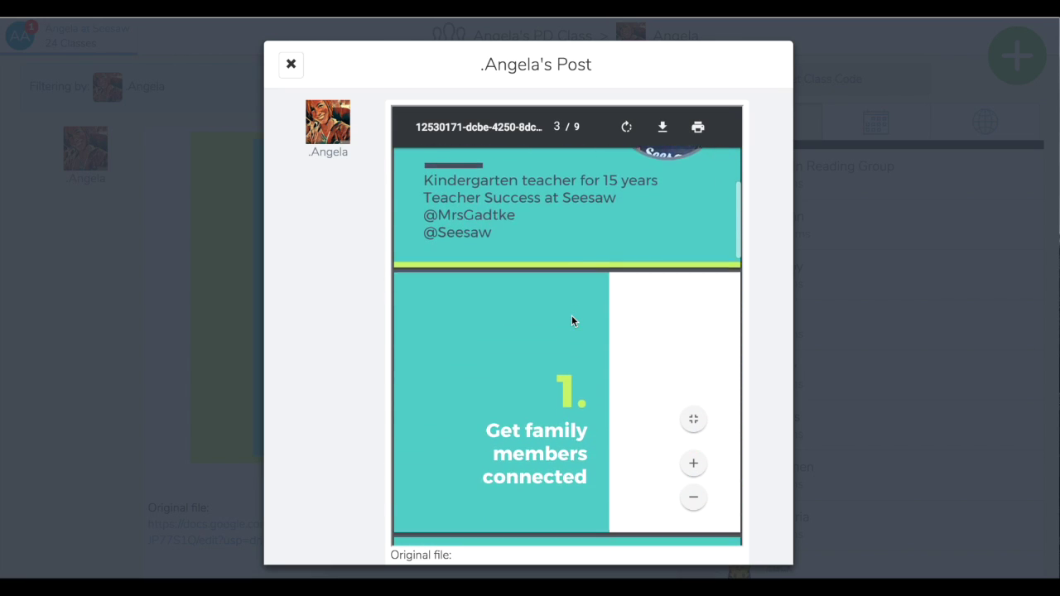
{"action": "scroll", "coordinate": [571, 320], "scroll_direction": "down", "scroll_amount": 2}
{"action": "scroll", "coordinate": [571, 317], "scroll_direction": "down", "scroll_amount": 2}
{"action": "scroll", "coordinate": [572, 317], "scroll_direction": "down", "scroll_amount": 2}
{"action": "scroll", "coordinate": [571, 317], "scroll_direction": "down", "scroll_amount": 2}
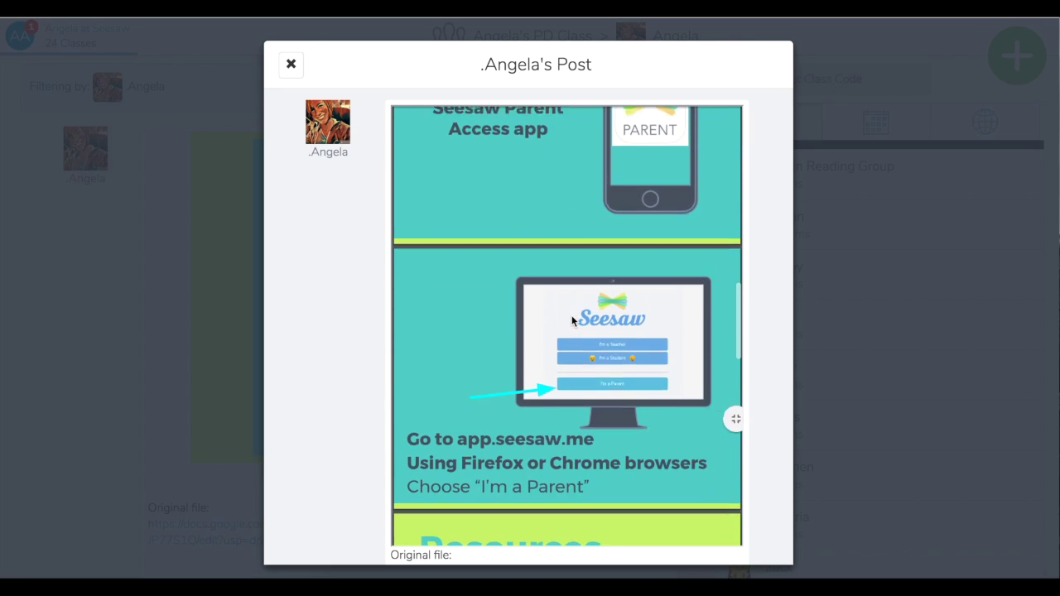
{"action": "scroll", "coordinate": [571, 317], "scroll_direction": "down", "scroll_amount": 2}
{"action": "scroll", "coordinate": [571, 320], "scroll_direction": "down", "scroll_amount": 2}
{"action": "scroll", "coordinate": [571, 320], "scroll_direction": "down", "scroll_amount": 1}
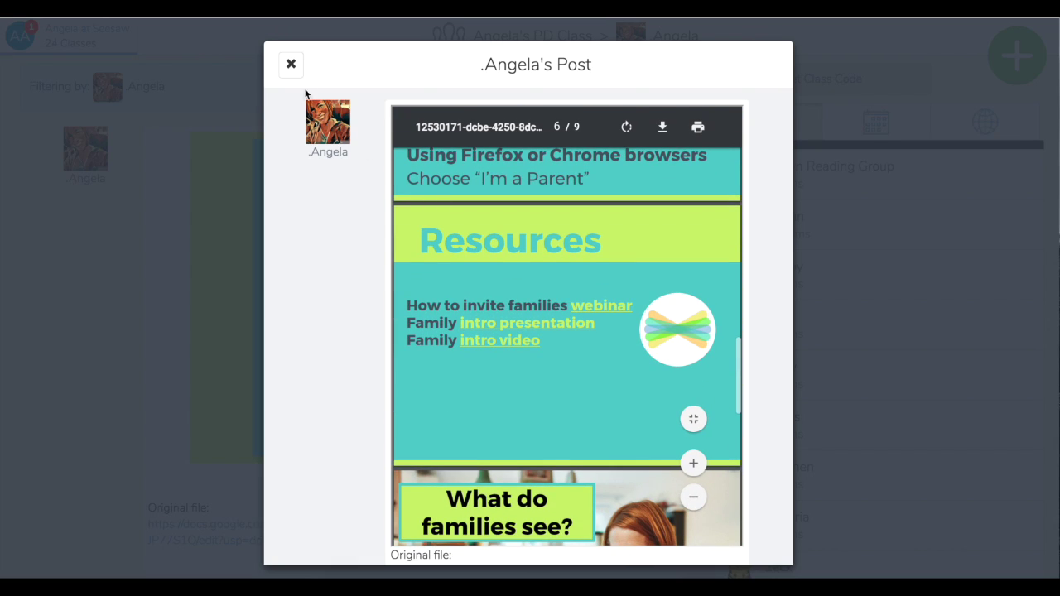
{"action": "left_click", "coordinate": [292, 64]}
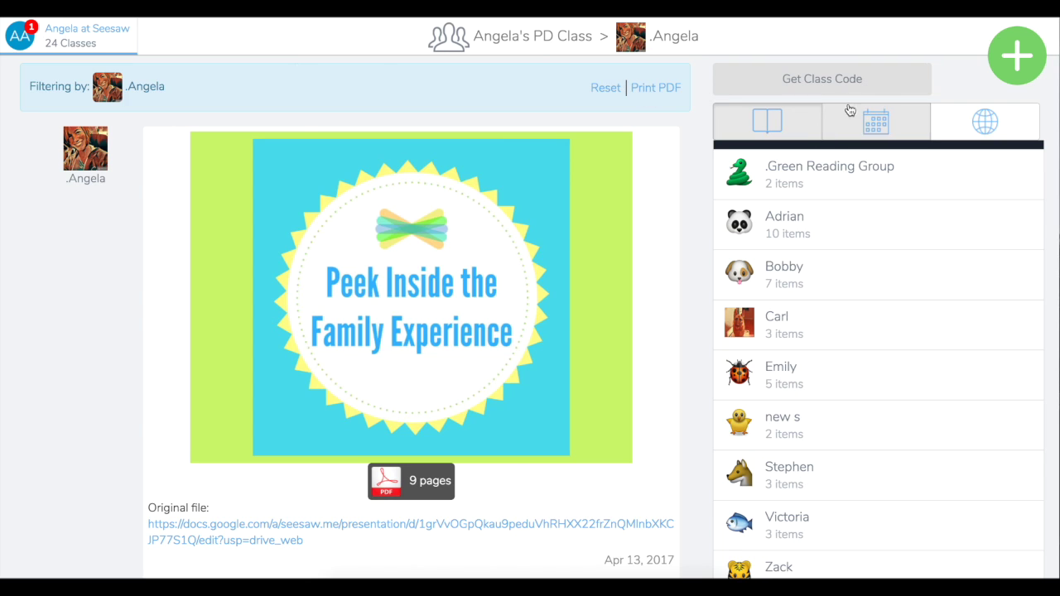
Step: Upload the 1 Seesaw SF.JPG group photo from Google Drive as a new item
{"action": "left_click", "coordinate": [1024, 64]}
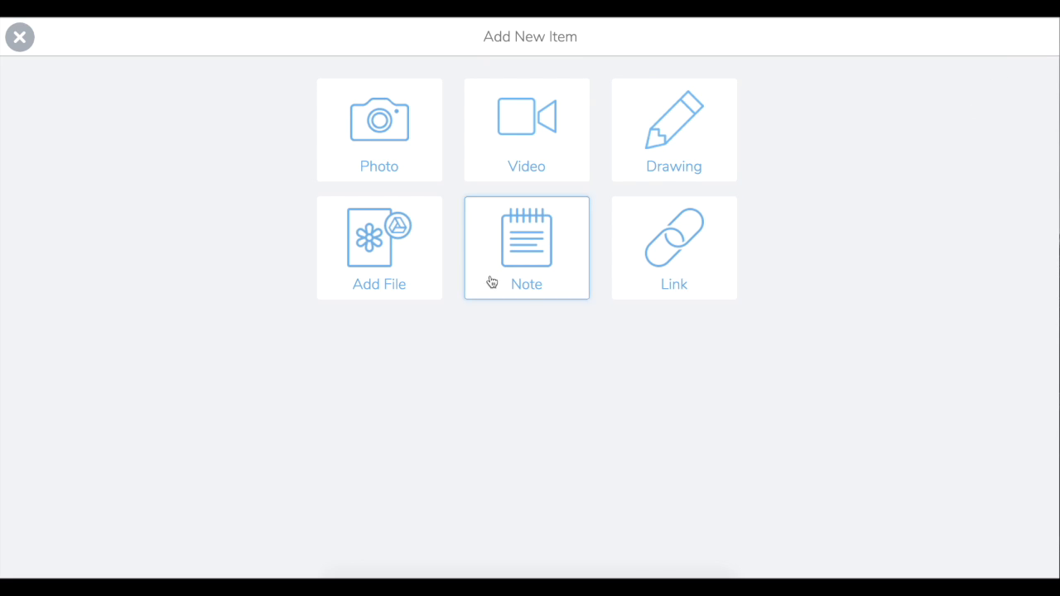
{"action": "left_click", "coordinate": [394, 258]}
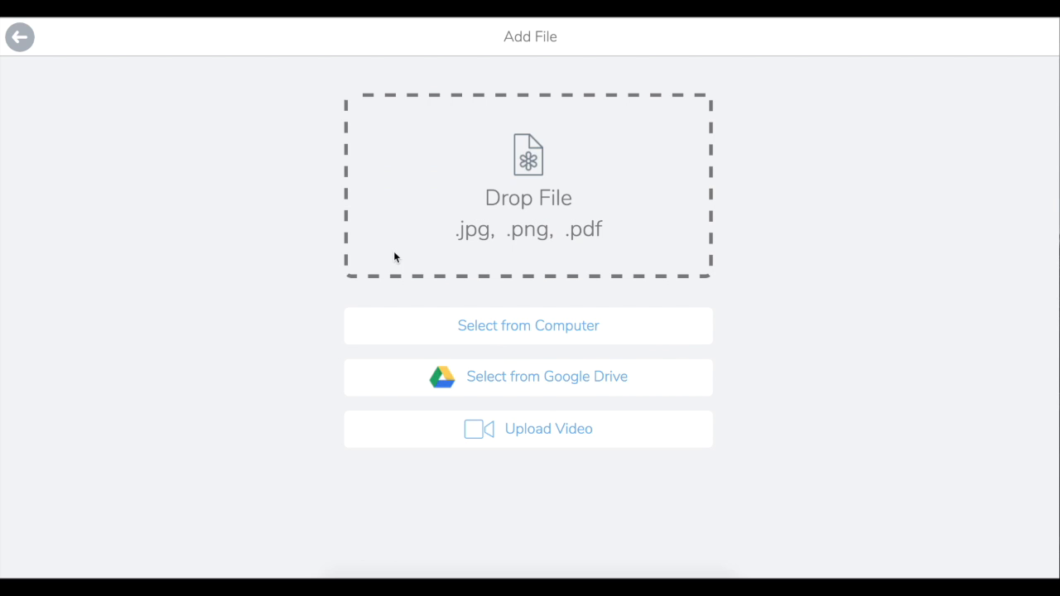
{"action": "left_click", "coordinate": [503, 378]}
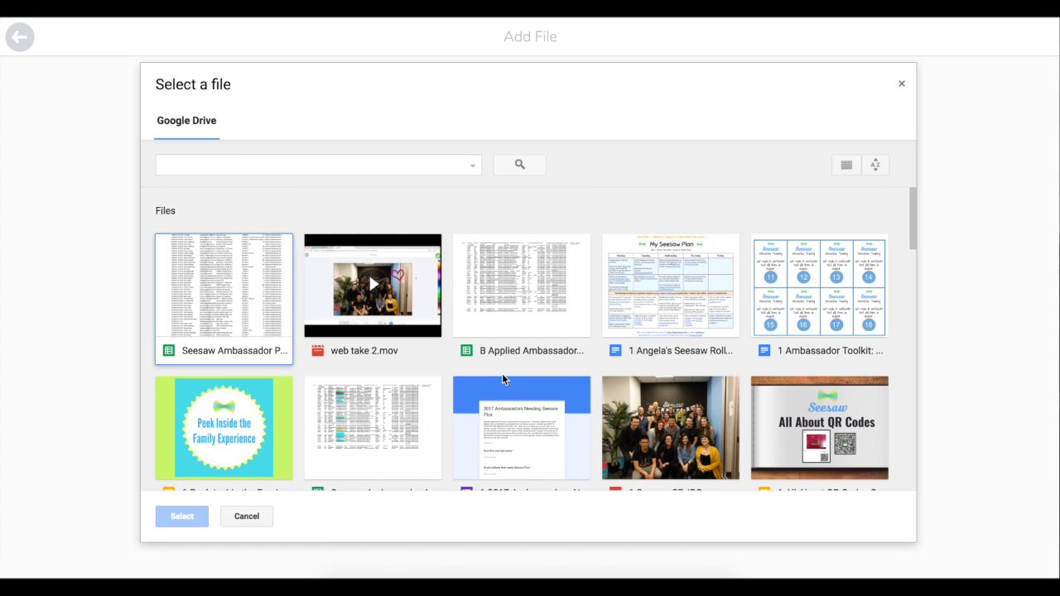
{"action": "double_click", "coordinate": [666, 432]}
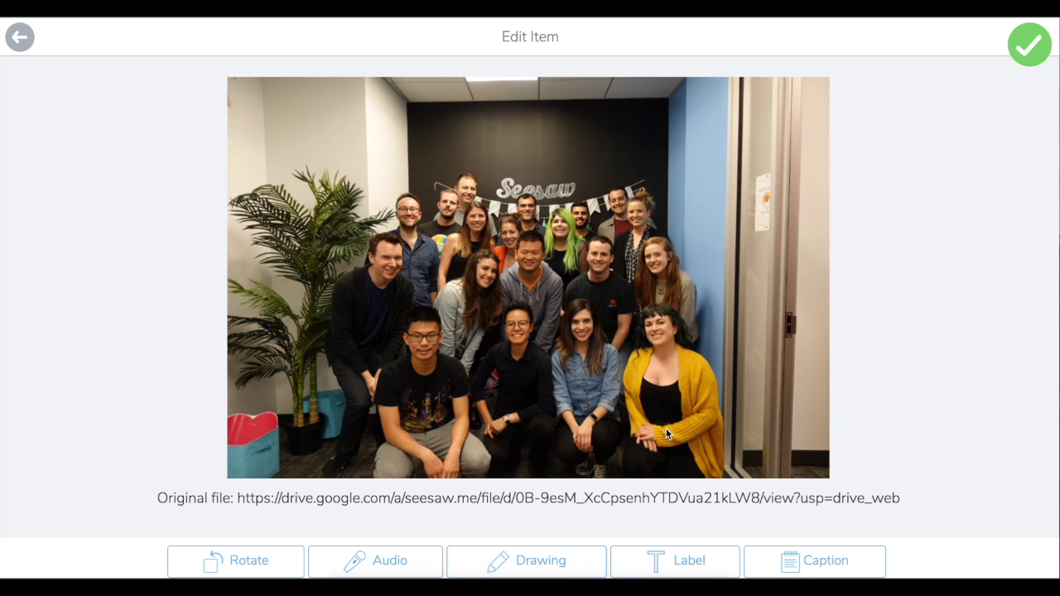
Step: Draw a red pencil heart on the blue wall beside the group and apply it
{"action": "left_click", "coordinate": [540, 564]}
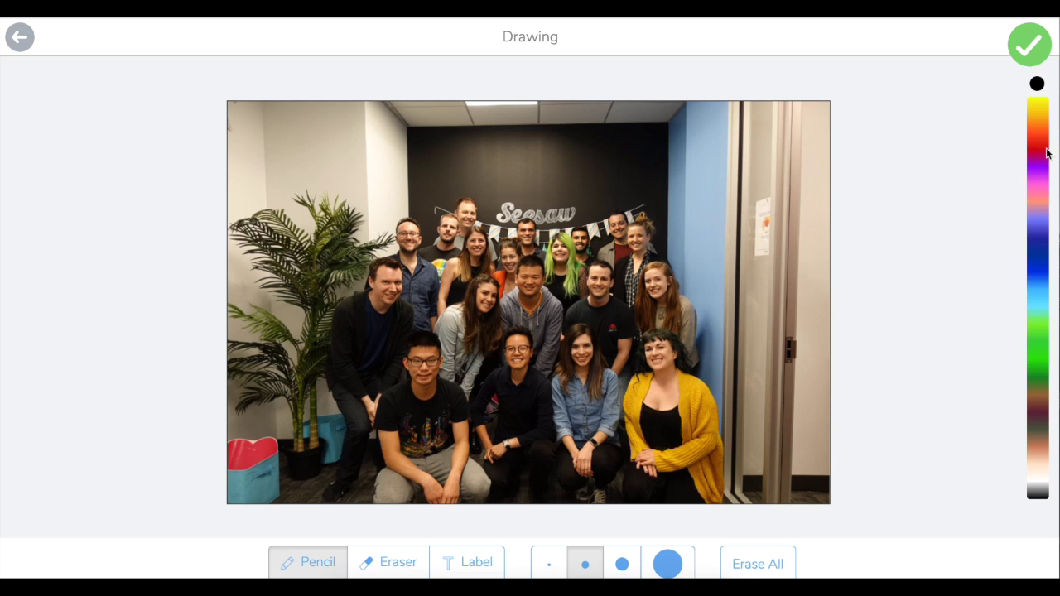
{"action": "left_click", "coordinate": [1041, 147]}
{"action": "left_click_drag", "start_coordinate": [709, 190], "coordinate": [711, 240]}
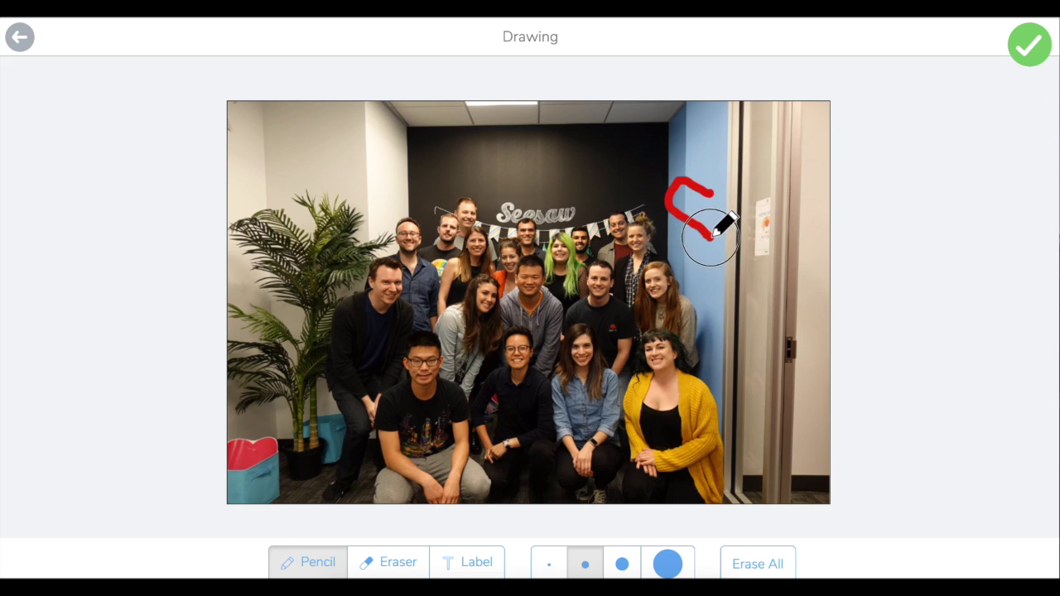
{"action": "left_click_drag", "start_coordinate": [708, 196], "coordinate": [717, 240]}
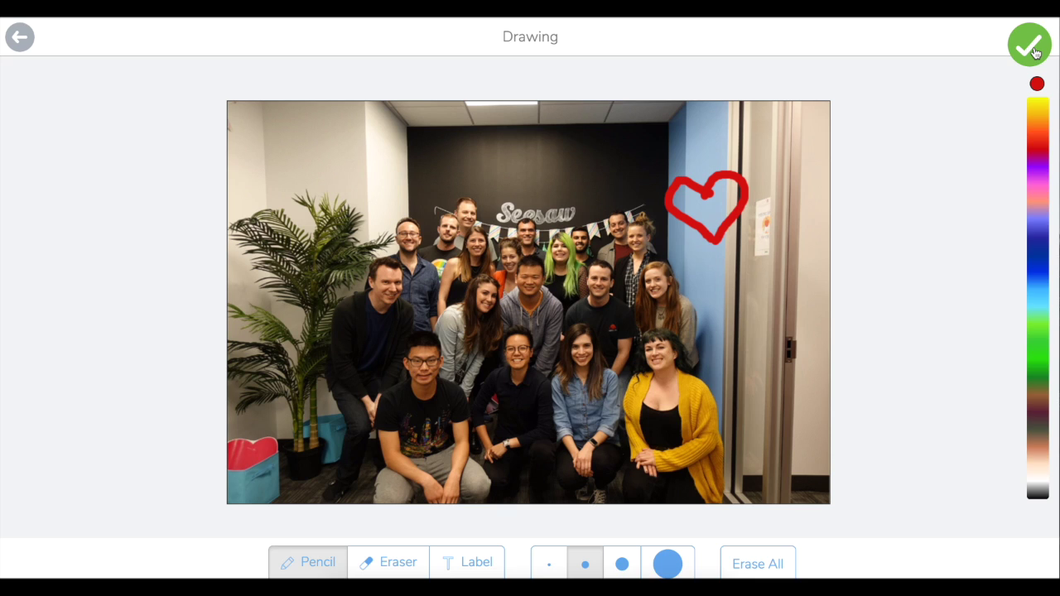
{"action": "left_click", "coordinate": [1029, 46]}
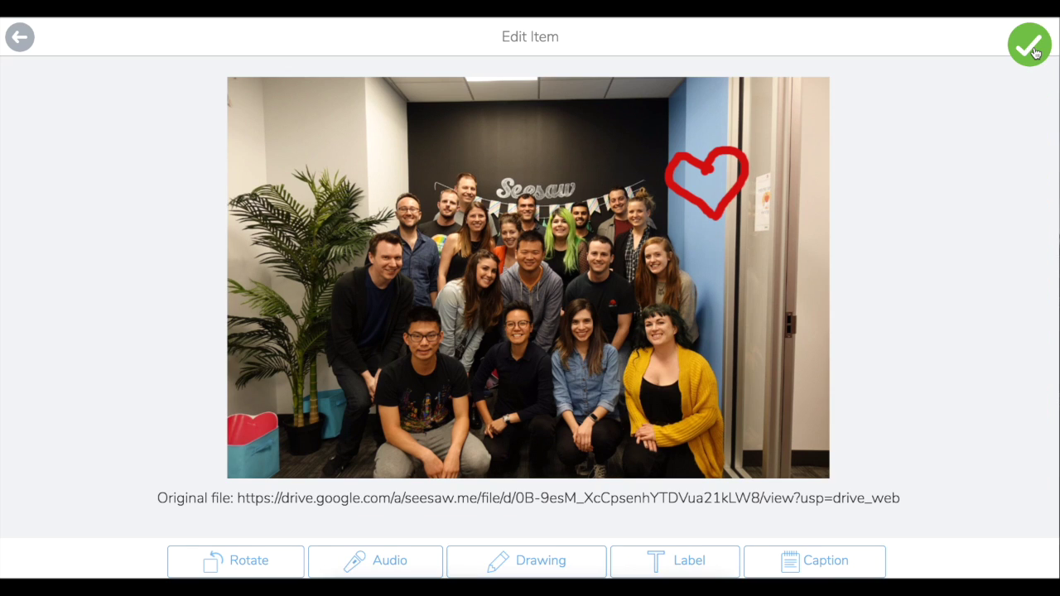